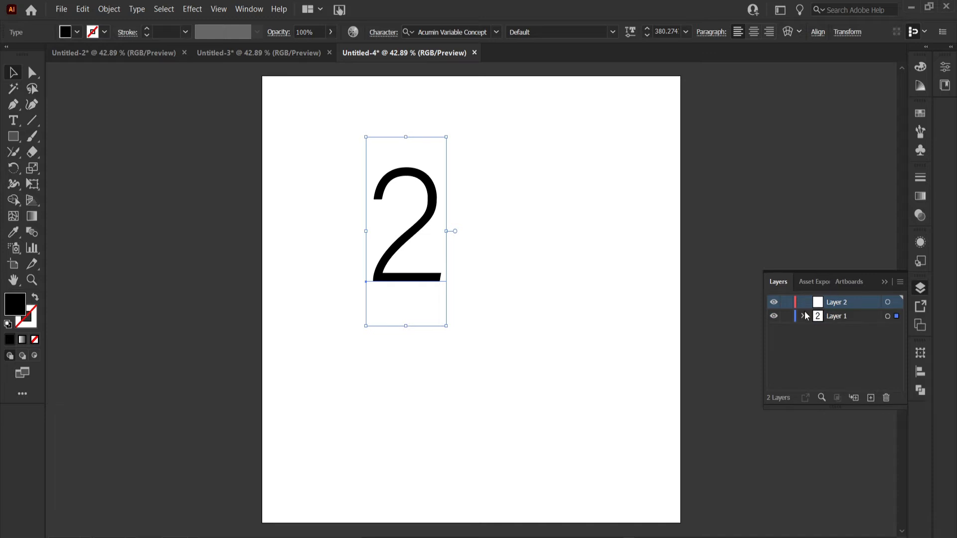
# Prepare the Pen tool with a dark brown 1 pt stroke and no fill
pyautogui.moveTo(13, 104); pyautogui.dragTo(50, 103)
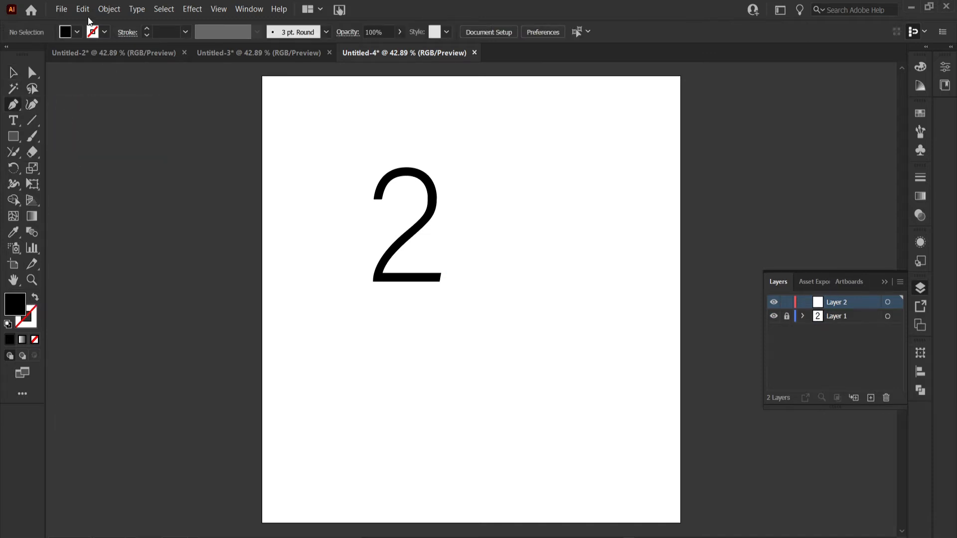
pyautogui.click(92, 32)
pyautogui.click(122, 73)
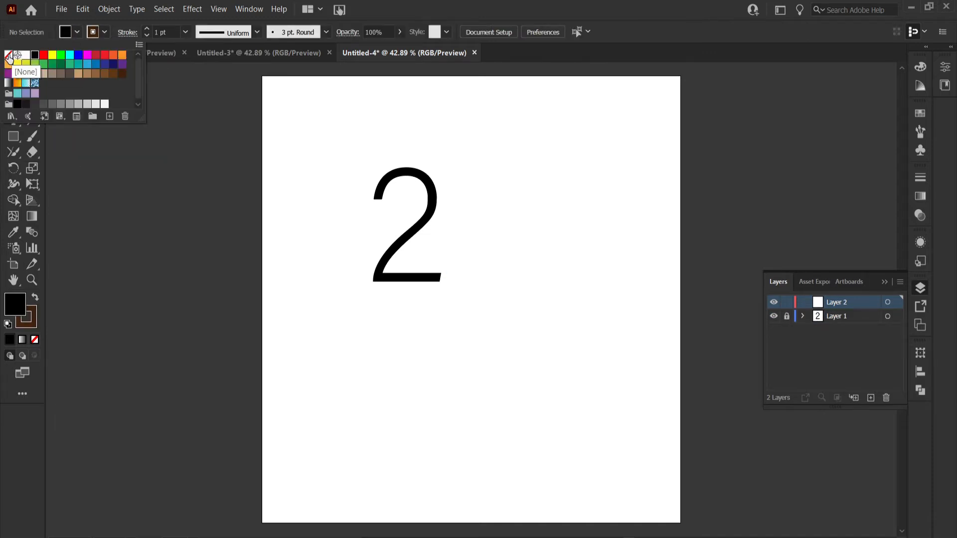
pyautogui.click(9, 55)
pyautogui.click(184, 32)
pyautogui.click(200, 222)
pyautogui.click(185, 32)
pyautogui.click(200, 89)
# Trace the number 2 along its centre with the Pen tool, then hide Layer 1
pyautogui.click(379, 200)
pyautogui.moveTo(416, 172); pyautogui.dragTo(448, 180)
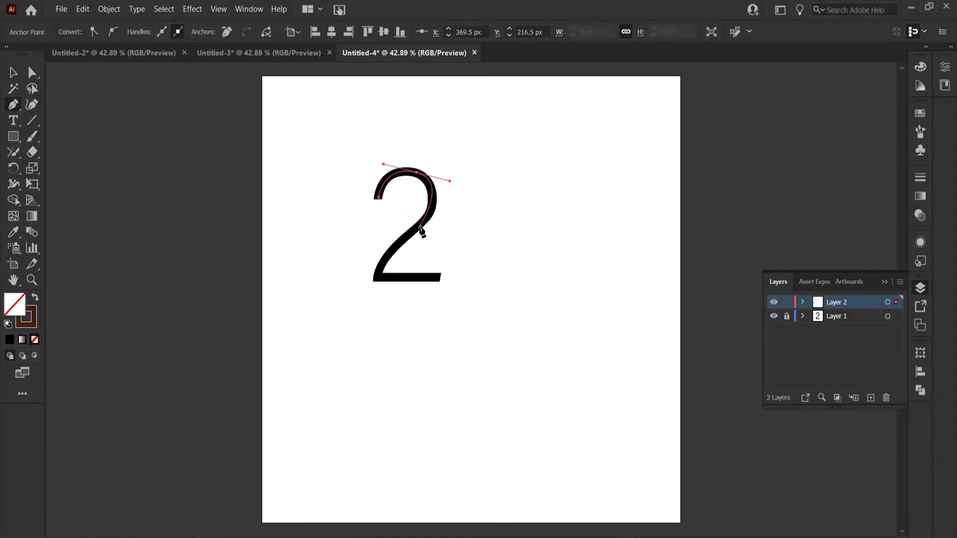
pyautogui.moveTo(377, 278); pyautogui.dragTo(382, 295)
pyautogui.click(377, 278)
pyautogui.press('v')
pyautogui.click(773, 316)
# Smooth the sharp bends in the traced 2 with the Smooth tool
pyautogui.moveTo(14, 152); pyautogui.dragTo(74, 159)
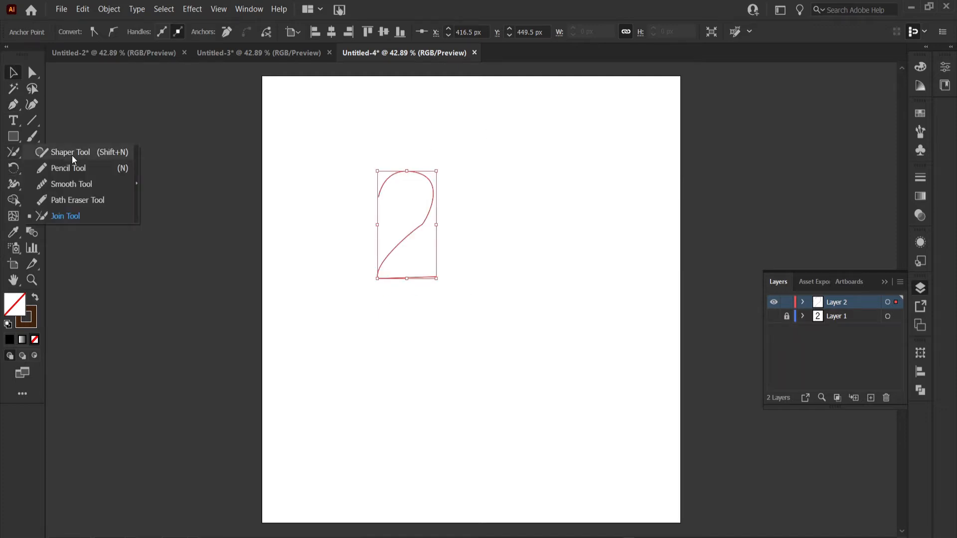
pyautogui.click(69, 184)
pyautogui.moveTo(422, 218); pyautogui.dragTo(380, 275)
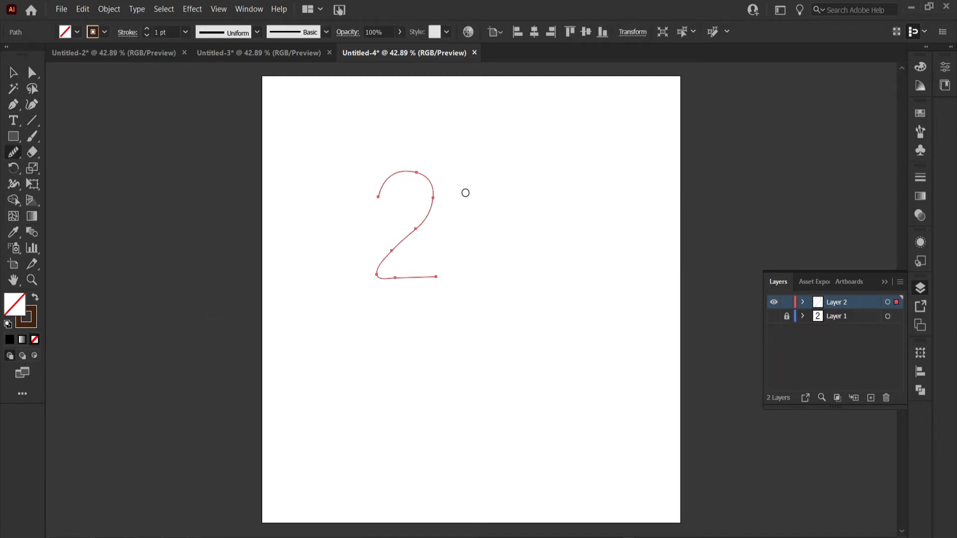
# Give the traced 2 a 10 pt stroke with the double-bulge variable width profile
pyautogui.click(14, 73)
pyautogui.click(185, 31)
pyautogui.click(202, 222)
pyautogui.click(257, 32)
pyautogui.click(227, 96)
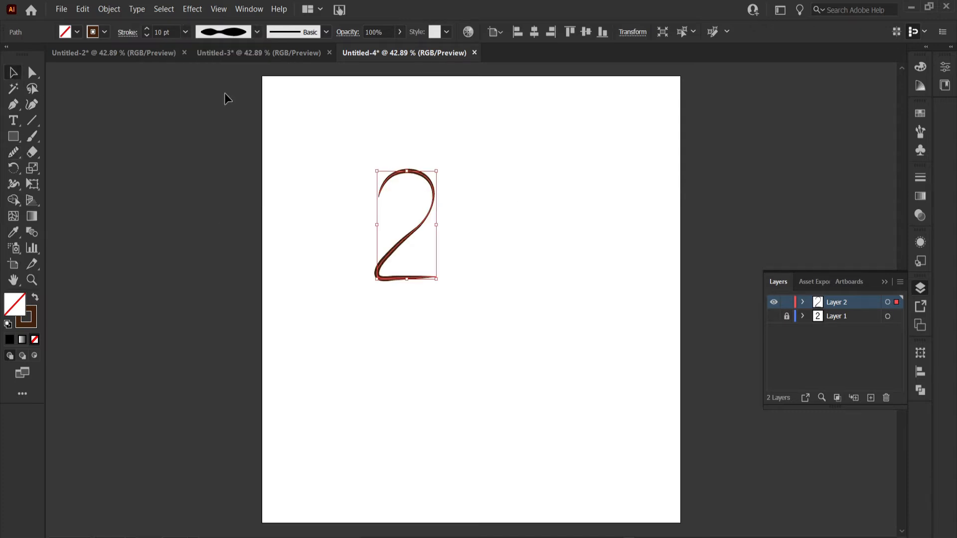
# Duplicate the 2 beside the original and place the pair lower on the artboard
pyautogui.moveTo(390, 259); pyautogui.dragTo(461, 257)
pyautogui.moveTo(363, 340); pyautogui.dragTo(469, 315)
# Draw an arched bird head with the Pen tool, connecting the tops of the two 2s
pyautogui.click(13, 104)
pyautogui.click(404, 234)
pyautogui.moveTo(448, 175)
pyautogui.mouseDown()
pyautogui.moveTo(491, 170)
pyautogui.moveTo(447, 157)
pyautogui.mouseUp()
pyautogui.click(481, 232)
pyautogui.click(32, 73)
pyautogui.press('v')
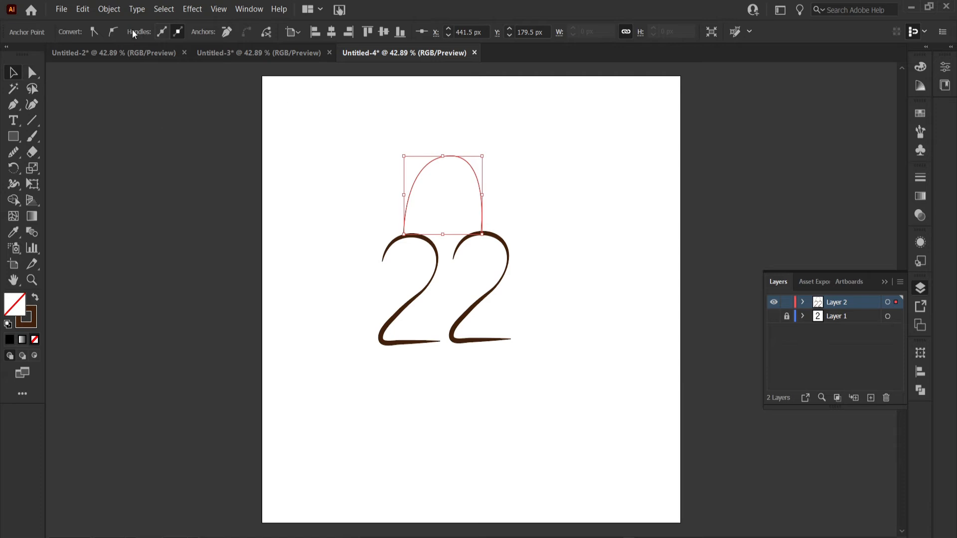
# Give the head arc a 10 pt stroke with the double-bulge variable width profile
pyautogui.click(503, 172)
pyautogui.click(479, 180)
pyautogui.click(185, 32)
pyautogui.click(204, 221)
pyautogui.click(257, 32)
pyautogui.click(226, 92)
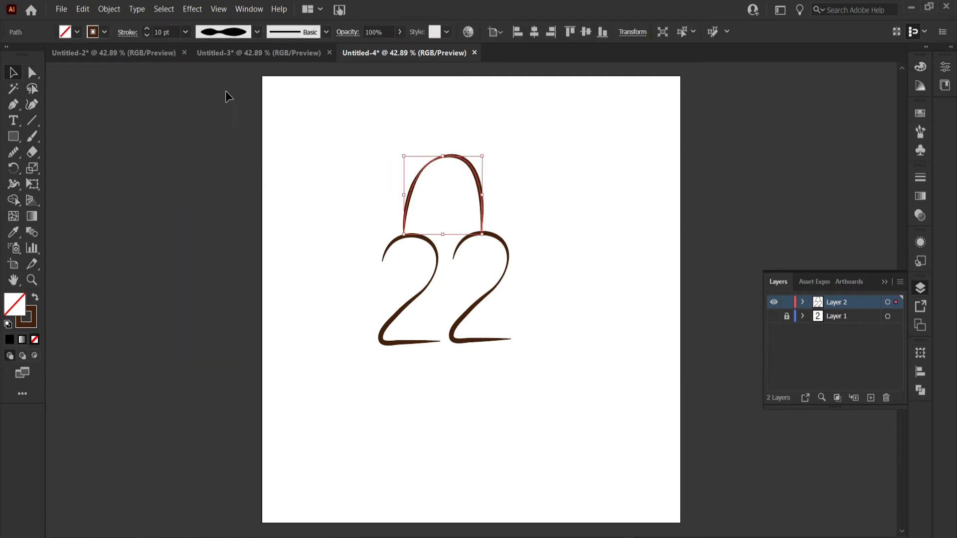
pyautogui.click(91, 136)
# Draw the beak as two stacked flat ellipses with 5 pt strokes against the front edge of the head
pyautogui.moveTo(13, 136); pyautogui.dragTo(60, 169)
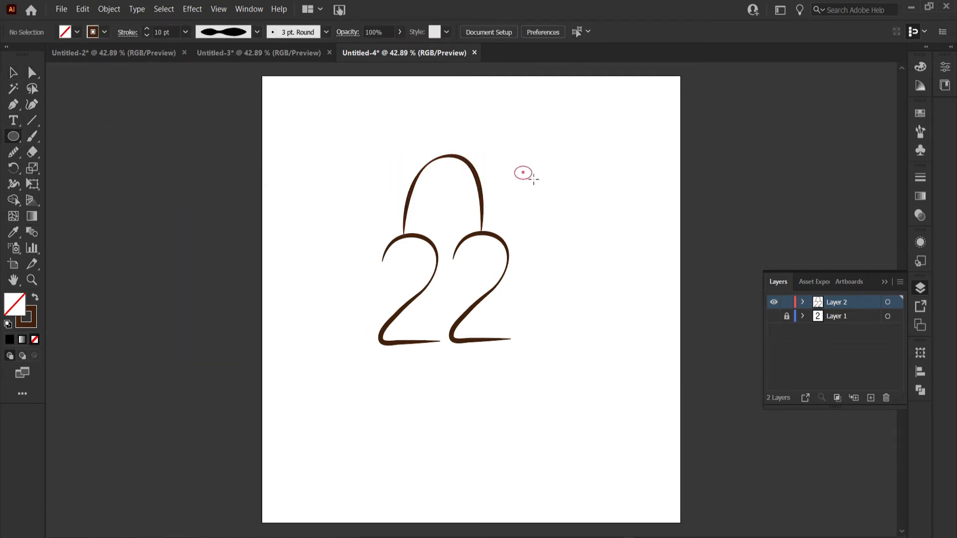
pyautogui.moveTo(540, 177)
pyautogui.mouseDown()
pyautogui.moveTo(498, 177)
pyautogui.moveTo(502, 197)
pyautogui.mouseUp()
pyautogui.click(186, 32)
pyautogui.click(199, 161)
pyautogui.press('v')
pyautogui.click(511, 171)
pyautogui.click(484, 182)
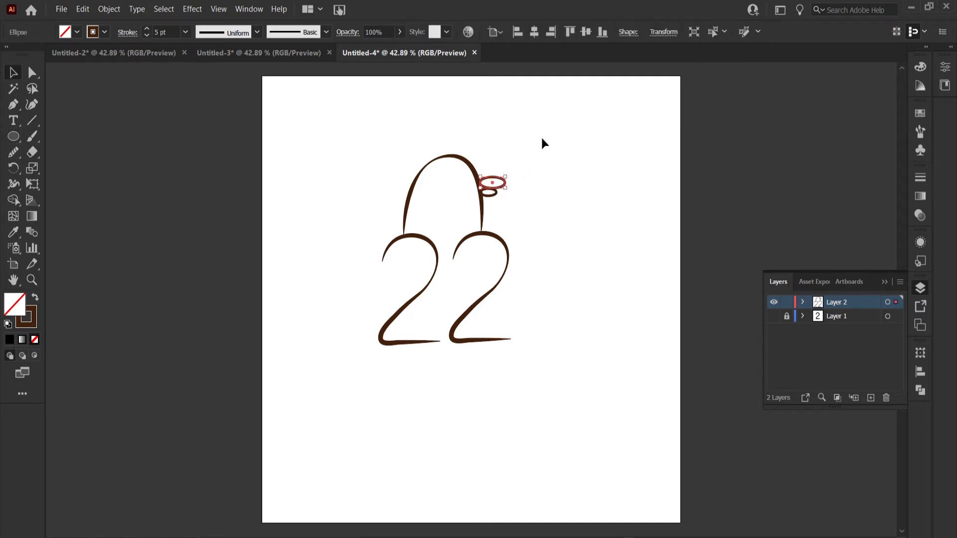
pyautogui.click(541, 140)
# Draw a small circle inside the head with the Ellipse tool as the eye
pyautogui.press('l')
pyautogui.press('v')
# Apply a variable width profile to the beak ellipses and the eye circle
pyautogui.click(500, 178)
pyautogui.click(256, 32)
pyautogui.click(223, 84)
pyautogui.click(168, 168)
pyautogui.click(457, 185)
pyautogui.click(257, 31)
pyautogui.click(256, 32)
pyautogui.click(221, 86)
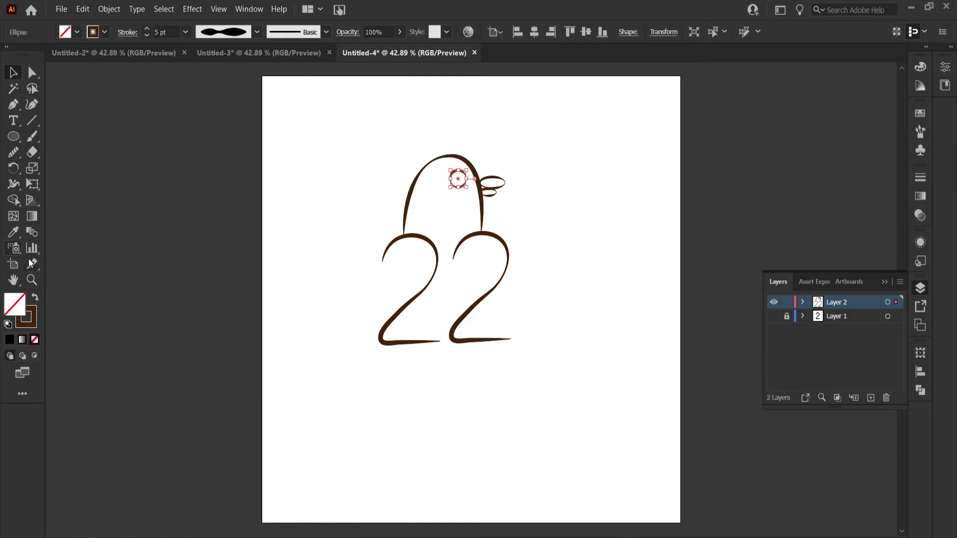
# Give the inner eye circle a black fill without stroke and shrink it into a pupil
pyautogui.click(104, 32)
pyautogui.click(35, 58)
pyautogui.click(36, 299)
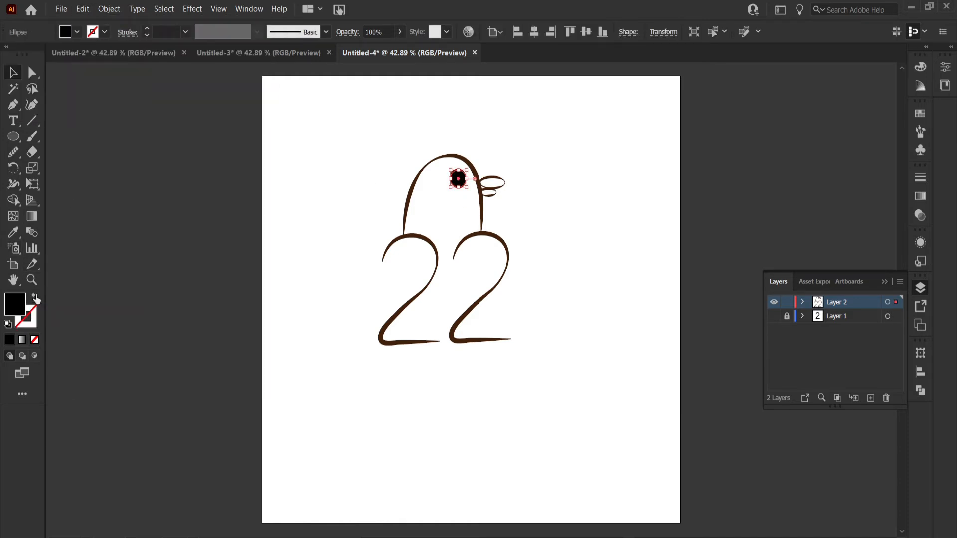
pyautogui.moveTo(467, 190); pyautogui.dragTo(467, 186)
pyautogui.click(457, 163)
pyautogui.click(462, 183)
pyautogui.click(522, 131)
# Change the stroke colour of the bird's outlines to black
pyautogui.moveTo(419, 267); pyautogui.dragTo(518, 351)
pyautogui.click(104, 32)
pyautogui.click(33, 49)
pyautogui.click(220, 309)
# Draw an unfilled back line with the Pen tool from the upper tip to the lower corner of the first 2
pyautogui.rightClick(14, 105)
pyautogui.click(44, 104)
pyautogui.click(77, 32)
pyautogui.click(6, 52)
pyautogui.click(403, 347)
pyautogui.click(383, 255)
pyautogui.moveTo(379, 338); pyautogui.dragTo(384, 348)
pyautogui.press('v')
# Join the back line to the first 2 with the Join tool
pyautogui.click(357, 272)
pyautogui.click(388, 314)
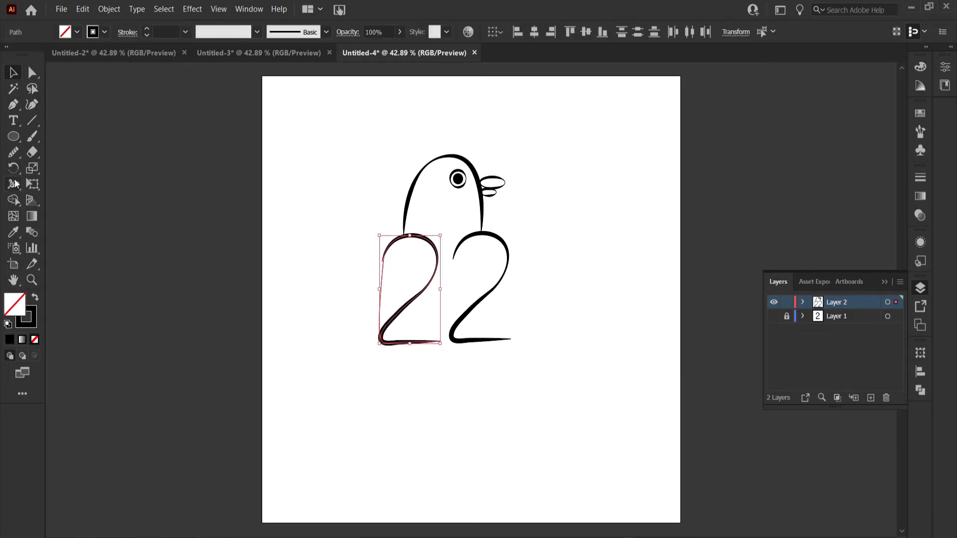
pyautogui.rightClick(13, 152)
pyautogui.click(71, 184)
pyautogui.moveTo(385, 253); pyautogui.dragTo(381, 268)
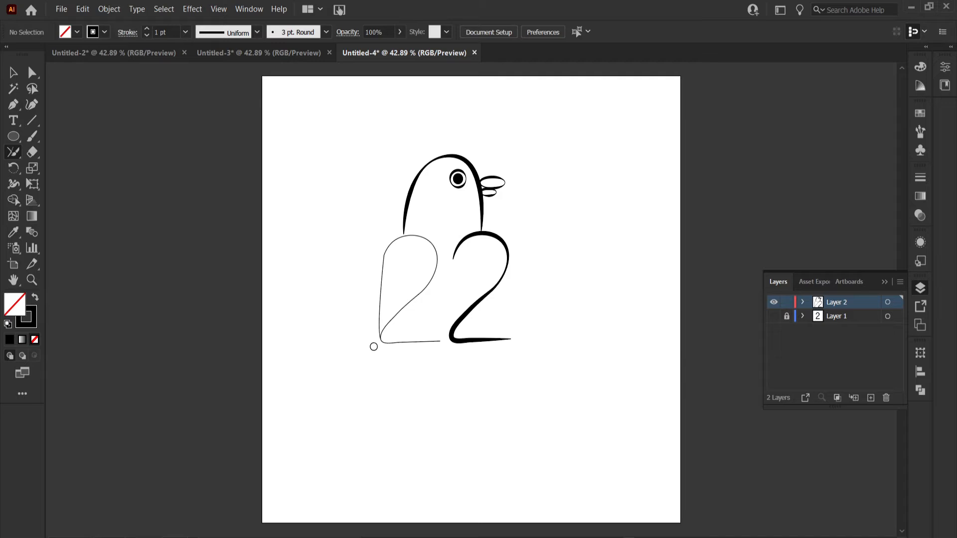
# Give the joined first 2 a 10 pt stroke with the double-bulge variable width profile
pyautogui.click(185, 32)
pyautogui.click(202, 220)
pyautogui.click(12, 73)
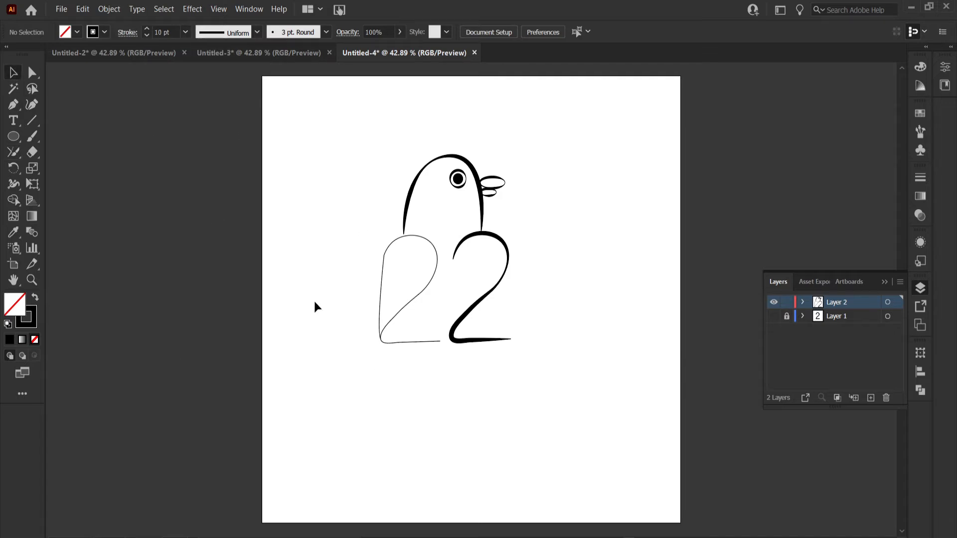
pyautogui.click(380, 301)
pyautogui.click(184, 34)
pyautogui.click(203, 222)
pyautogui.click(257, 33)
pyautogui.click(237, 94)
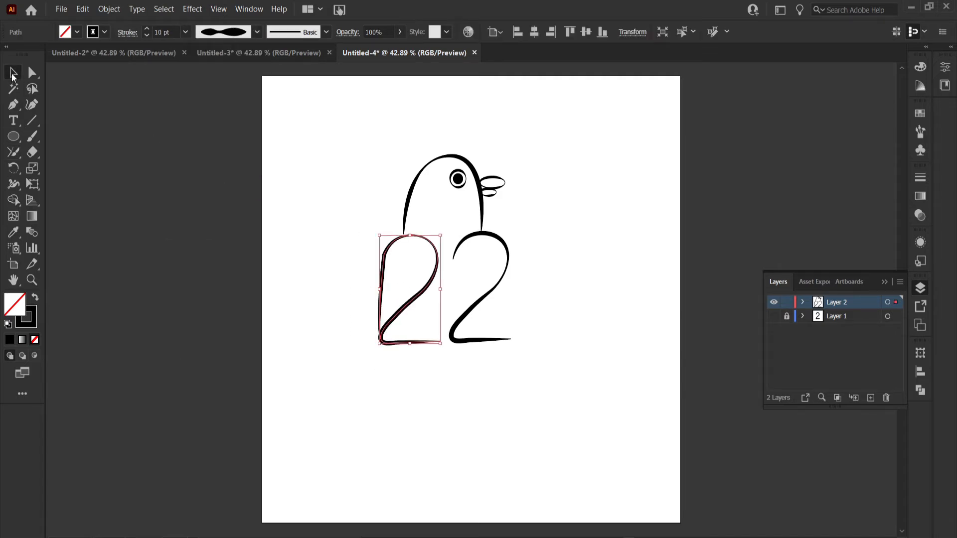
pyautogui.click(112, 101)
# Draw a long horizontal branch outline with a jagged forked end beneath both 2s using the Pen tool
pyautogui.click(13, 104)
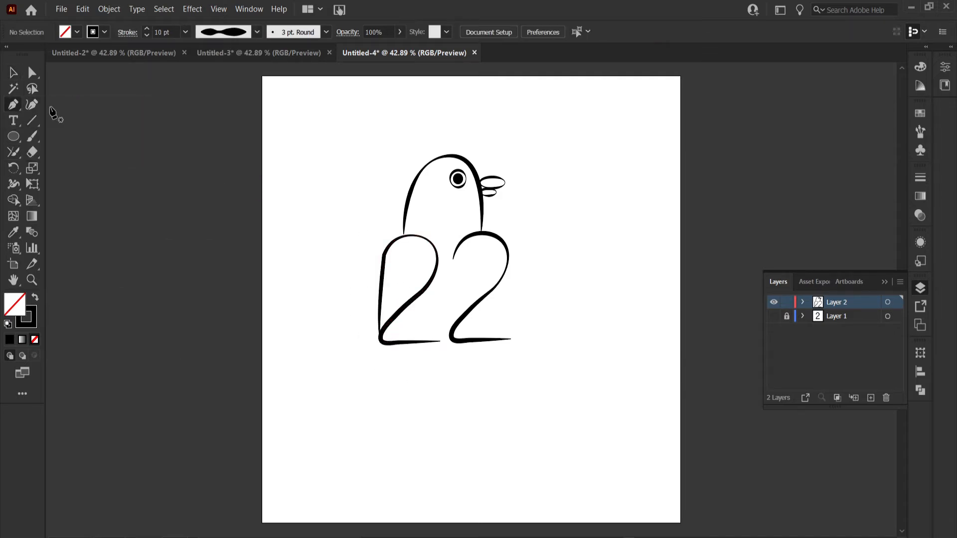
pyautogui.click(334, 344)
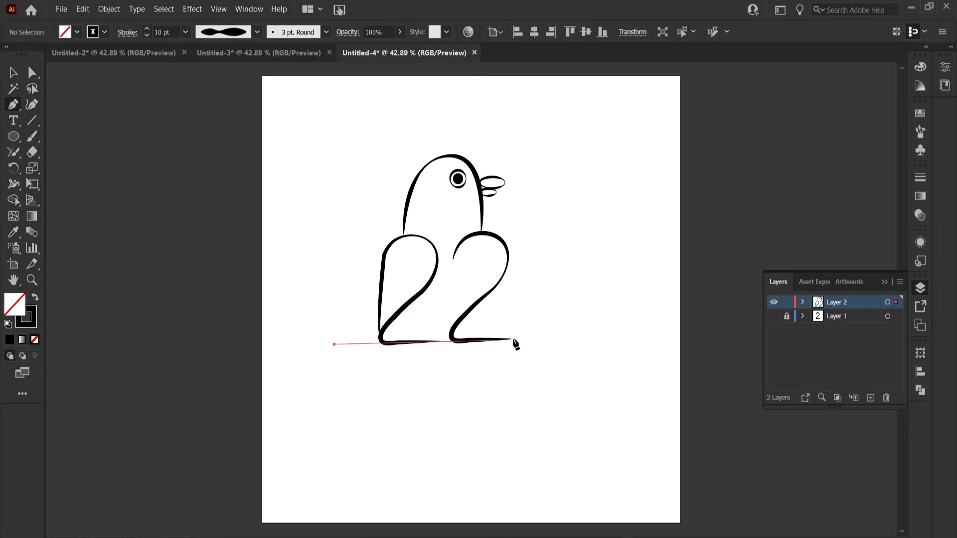
pyautogui.click(591, 338)
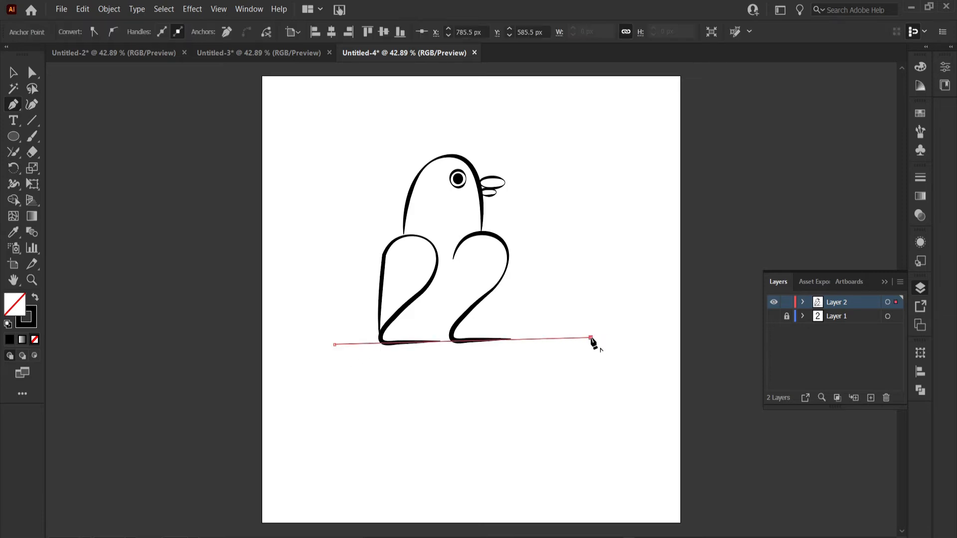
pyautogui.click(612, 319)
pyautogui.moveTo(604, 370); pyautogui.dragTo(625, 371)
pyautogui.hotkey('ctrl', 'z')
pyautogui.click(613, 319)
pyautogui.click(593, 360)
pyautogui.click(334, 358)
pyautogui.click(331, 343)
pyautogui.press('v')
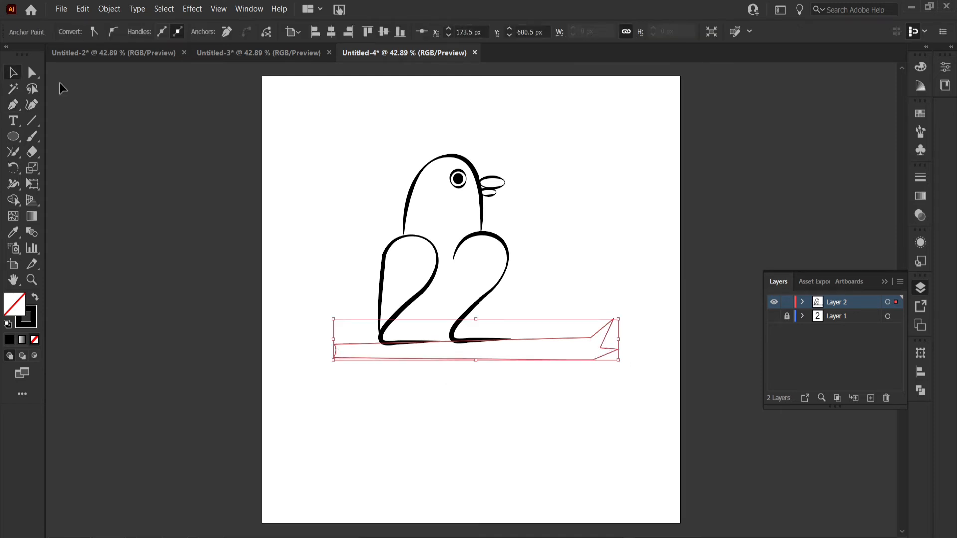
# Give the branch outline a 10 pt stroke with a variable width profile
pyautogui.click(608, 350)
pyautogui.click(575, 343)
pyautogui.click(184, 32)
pyautogui.click(199, 221)
pyautogui.click(256, 31)
pyautogui.click(223, 76)
pyautogui.click(501, 345)
pyautogui.rightClick(14, 105)
pyautogui.click(75, 110)
pyautogui.click(186, 33)
pyautogui.click(198, 121)
pyautogui.click(389, 344)
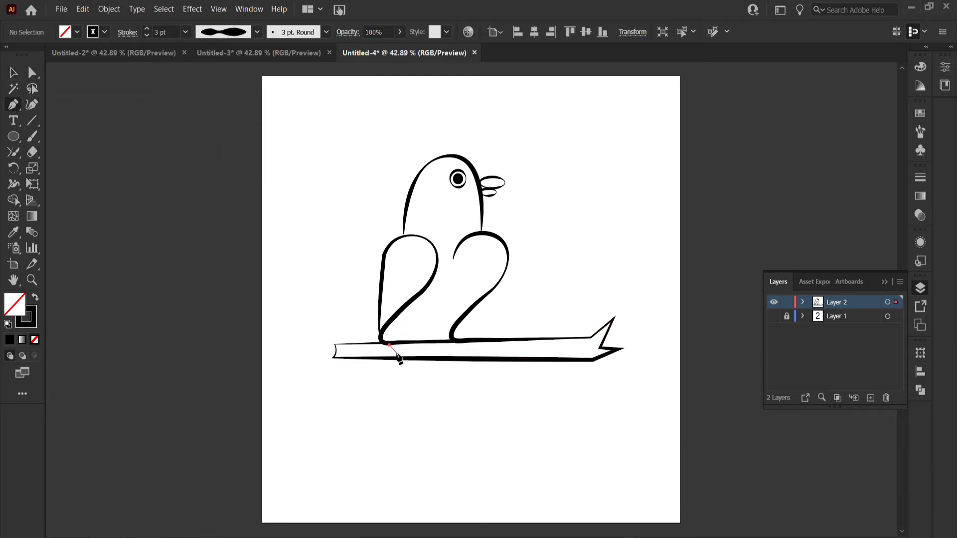
pyautogui.moveTo(389, 367); pyautogui.dragTo(388, 366)
pyautogui.click(13, 73)
pyautogui.click(394, 354)
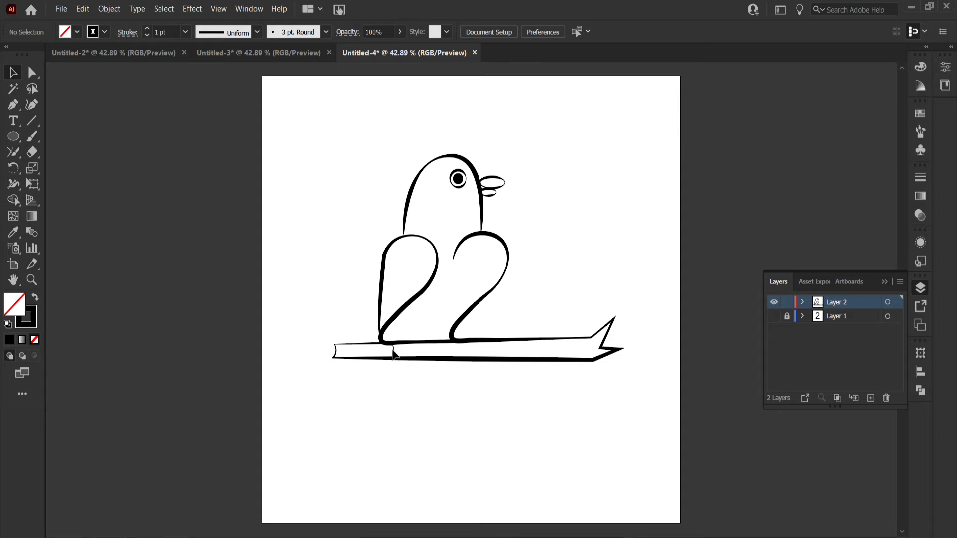
# Draw a short curved 3 pt claw across the branch below the first 2 and duplicate it into three claws
pyautogui.click(185, 32)
pyautogui.click(198, 121)
pyautogui.click(13, 104)
pyautogui.click(389, 344)
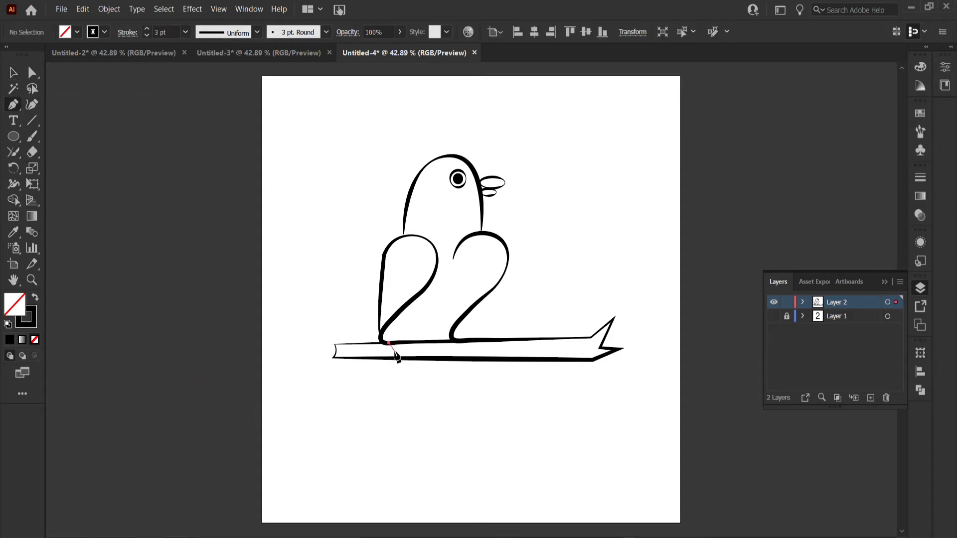
pyautogui.click(13, 73)
pyautogui.click(394, 353)
pyautogui.moveTo(398, 351); pyautogui.dragTo(399, 352)
pyautogui.click(400, 353)
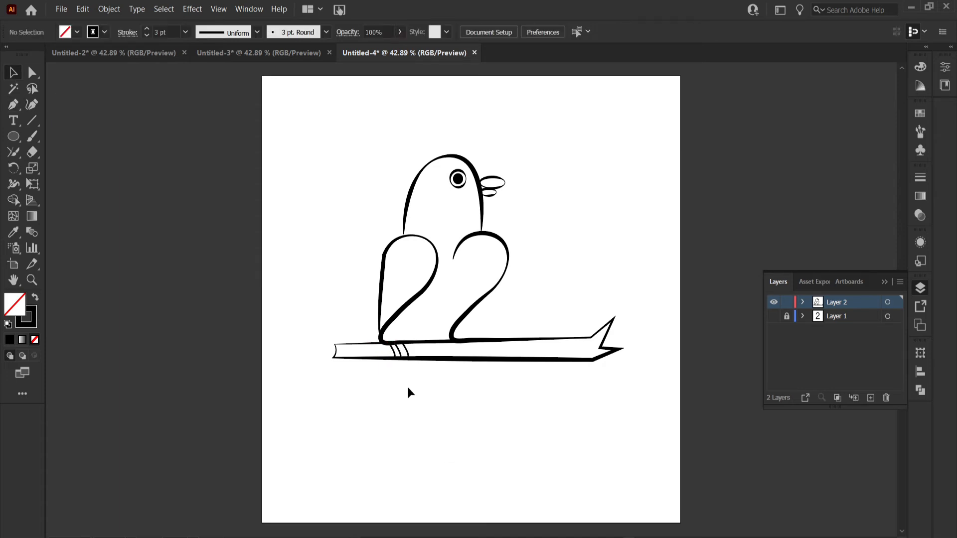
# Apply the double-bulge variable width profile to the three claw lines
pyautogui.moveTo(385, 354); pyautogui.dragTo(416, 341)
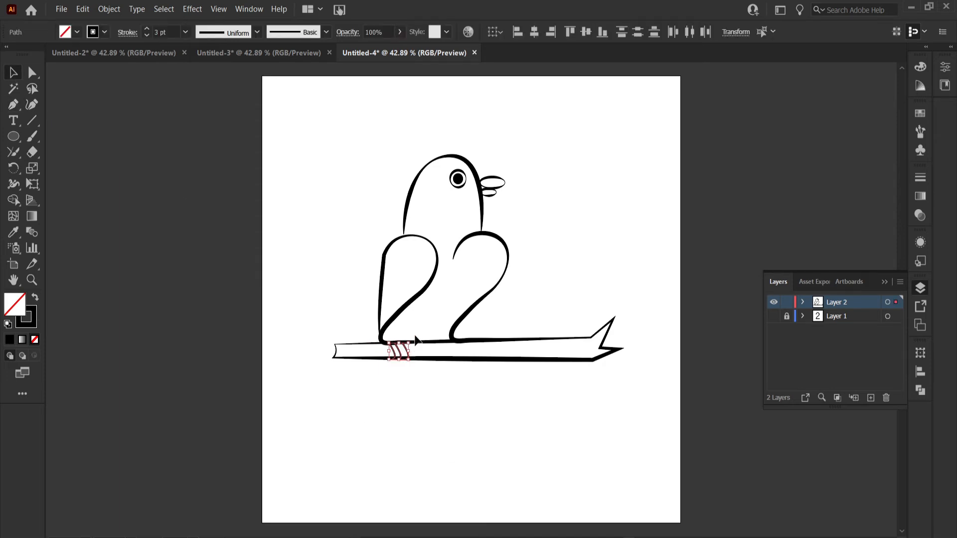
pyautogui.click(185, 32)
pyautogui.click(258, 32)
pyautogui.click(216, 93)
pyautogui.click(397, 360)
# Duplicate the three claws below the second 2 and set the claw stroke to 5 pt
pyautogui.moveTo(386, 354); pyautogui.dragTo(476, 347)
pyautogui.click(185, 32)
pyautogui.click(204, 148)
pyautogui.click(400, 386)
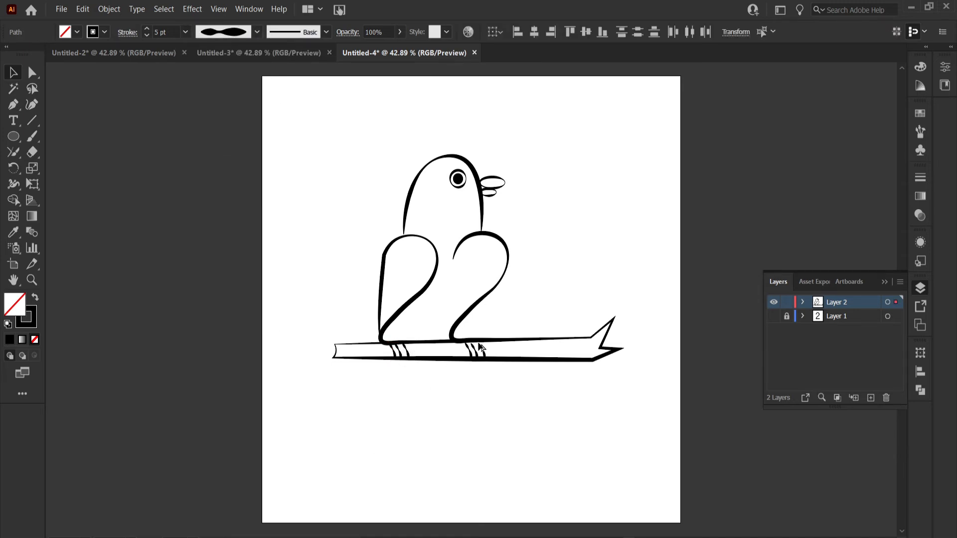
pyautogui.click(507, 445)
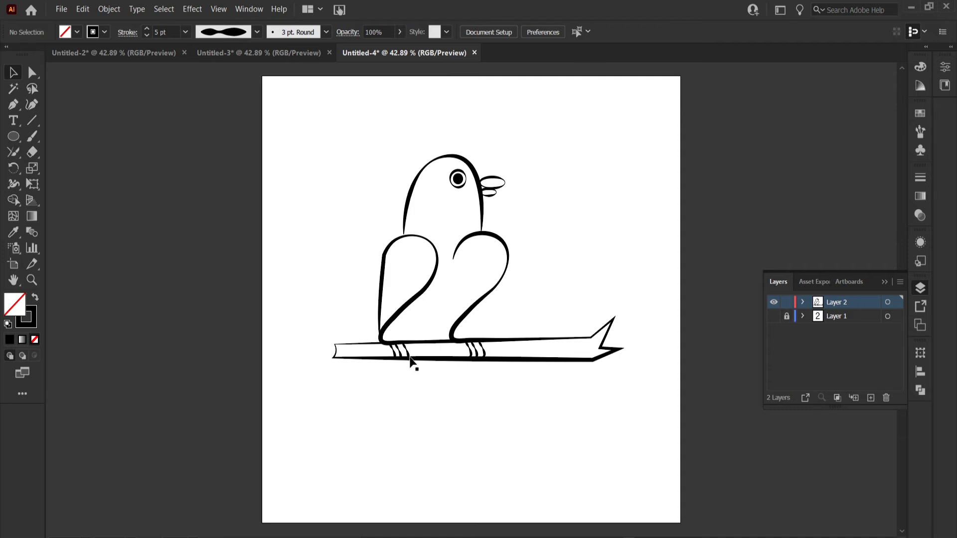
# Draw a long pointed tail below the branch with the Pen tool, with a straight back edge and a zigzag feathered edge
pyautogui.moveTo(14, 105); pyautogui.dragTo(51, 103)
pyautogui.click(377, 360)
pyautogui.click(269, 520)
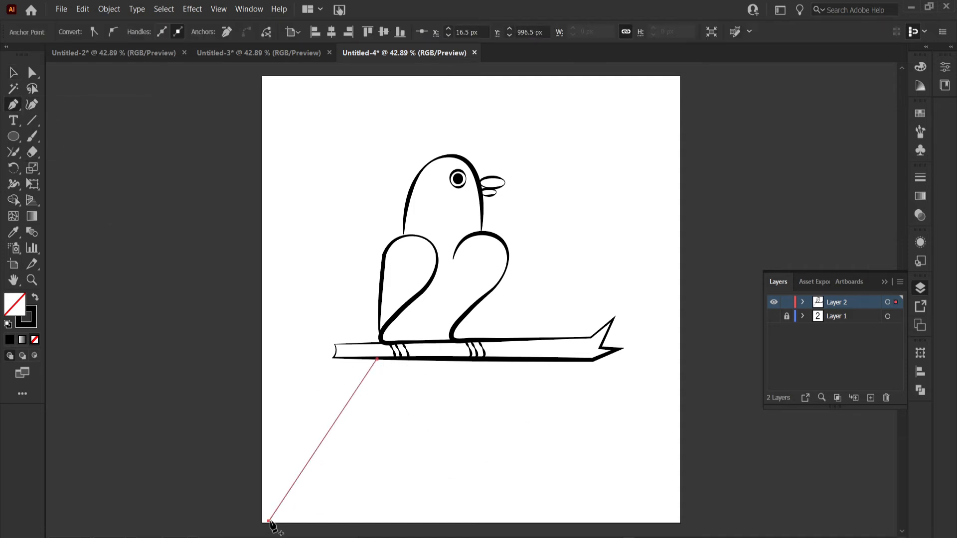
pyautogui.click(306, 492)
pyautogui.click(302, 502)
pyautogui.click(336, 474)
pyautogui.click(331, 488)
pyautogui.click(374, 441)
pyautogui.click(362, 459)
pyautogui.click(409, 411)
pyautogui.click(426, 404)
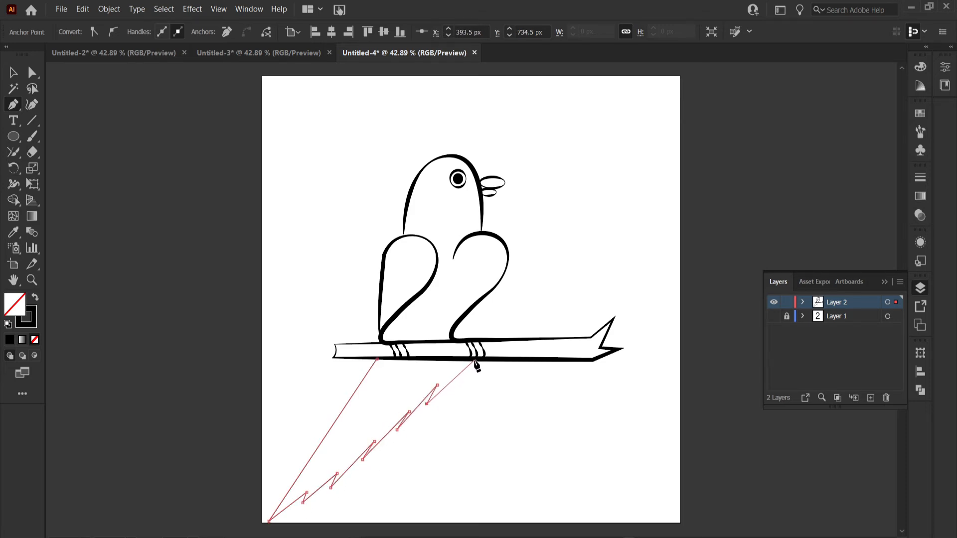
pyautogui.click(481, 359)
pyautogui.click(13, 72)
# Give the tail outline a 10 pt stroke with the double-bulge variable width profile
pyautogui.click(182, 394)
pyautogui.click(324, 439)
pyautogui.click(185, 31)
pyautogui.click(204, 222)
pyautogui.click(249, 32)
pyautogui.click(227, 96)
pyautogui.click(128, 126)
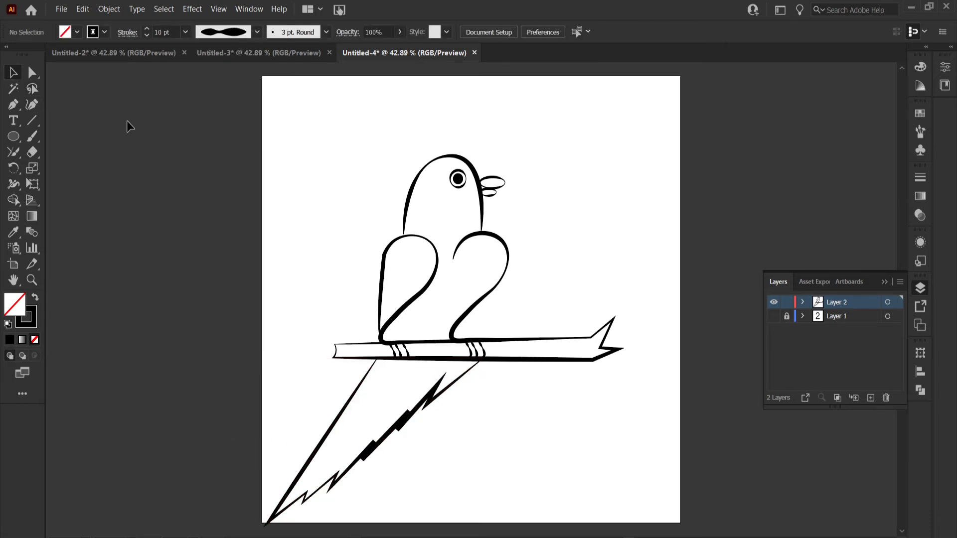
# Scale the tail down slightly and reposition it directly under the branch between the feet
pyautogui.click(324, 436)
pyautogui.moveTo(267, 361); pyautogui.dragTo(286, 372)
pyautogui.moveTo(354, 462); pyautogui.dragTo(375, 453)
# Draw a slightly curved feather line inside the tail with the Pen tool and duplicate it just below
pyautogui.click(403, 374)
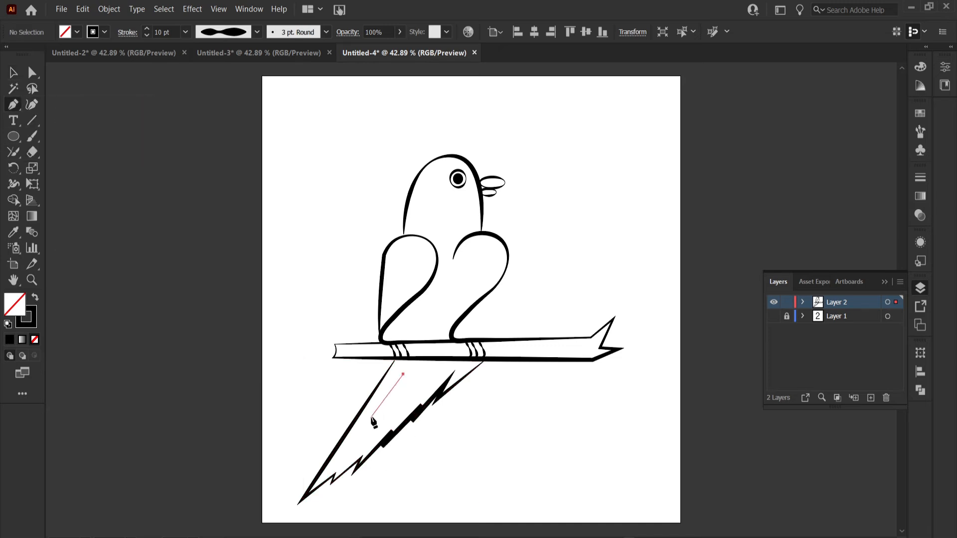
pyautogui.moveTo(371, 417); pyautogui.dragTo(359, 428)
pyautogui.click(29, 75)
pyautogui.click(158, 306)
pyautogui.moveTo(389, 393); pyautogui.dragTo(391, 401)
pyautogui.hotkey('ctrl', 'z')
pyautogui.click(12, 75)
pyautogui.click(149, 209)
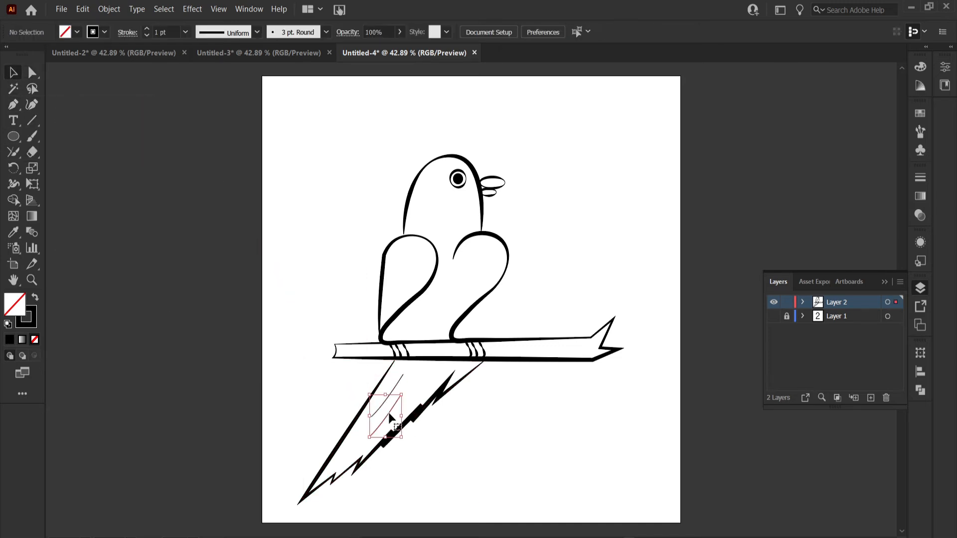
# Give both feather lines inside the tail a 5 pt stroke and a variable width profile
pyautogui.click(394, 399)
pyautogui.click(185, 32)
pyautogui.click(201, 149)
pyautogui.click(257, 32)
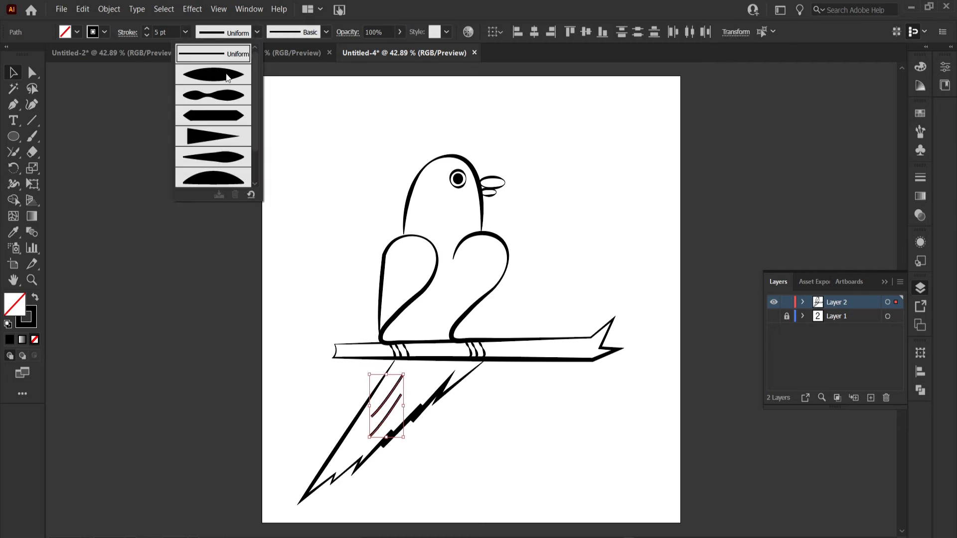
pyautogui.click(233, 103)
# Narrow the tail together with its feather lines and reposition it under the branch below the bird
pyautogui.click(379, 441)
pyautogui.click(464, 378)
pyautogui.click(482, 429)
pyautogui.click(464, 378)
pyautogui.moveTo(485, 431); pyautogui.dragTo(460, 431)
pyautogui.moveTo(430, 389)
pyautogui.mouseDown()
pyautogui.moveTo(443, 388)
pyautogui.moveTo(383, 381)
pyautogui.moveTo(380, 405)
pyautogui.mouseUp()
pyautogui.click(471, 406)
pyautogui.click(511, 386)
# Compress the bird's head and body downward to a shorter height, keeping the base on the branch
pyautogui.moveTo(355, 155); pyautogui.dragTo(453, 264)
pyautogui.moveTo(445, 156); pyautogui.dragTo(445, 175)
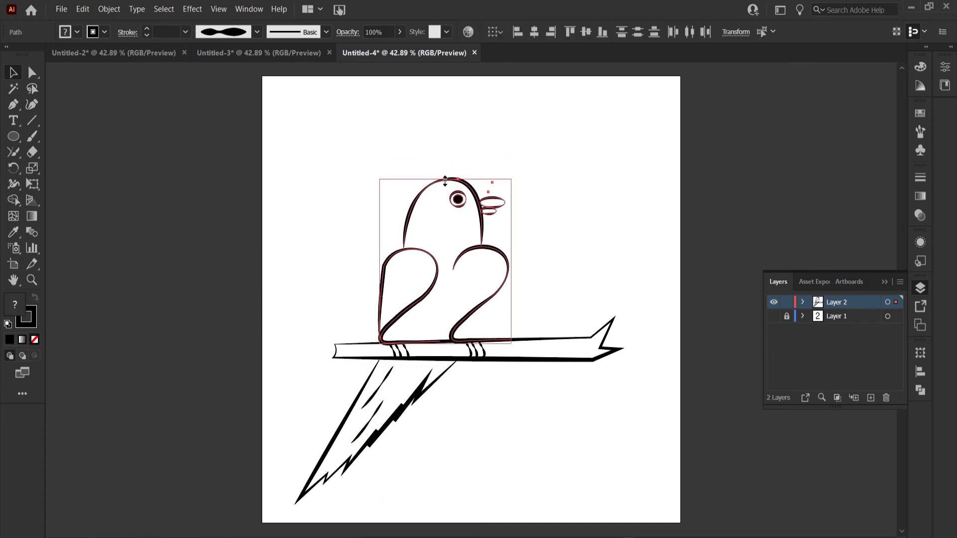
pyautogui.click(378, 312)
pyautogui.moveTo(377, 187); pyautogui.dragTo(500, 291)
pyautogui.click(151, 214)
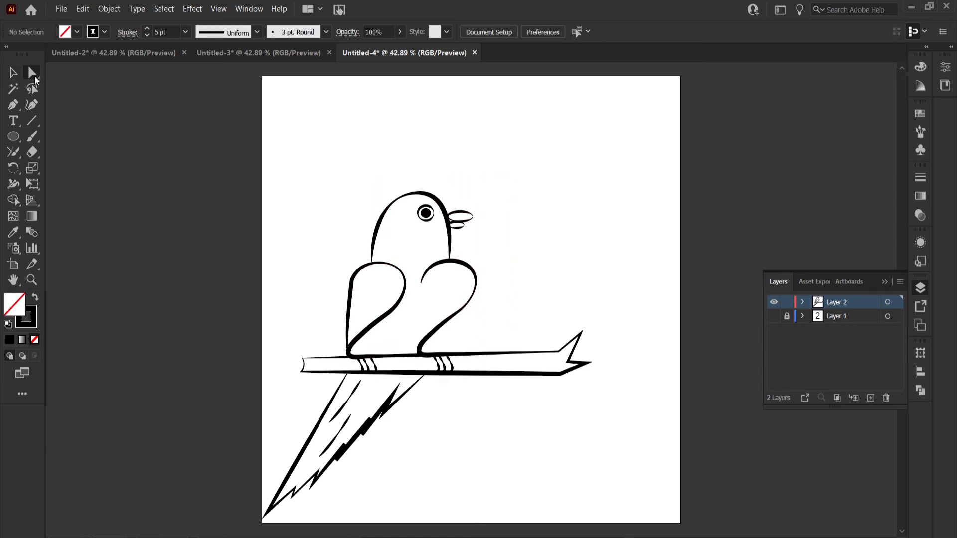
# Lengthen the branch by moving the anchor points of its forked end out to the artboard's right edge
pyautogui.moveTo(532, 313); pyautogui.dragTo(637, 454)
pyautogui.press('Right')
pyautogui.press('Right')
pyautogui.press('Right')
pyautogui.press('Right')
pyautogui.press('Right')
pyautogui.press('Right')
pyautogui.press('Right')
pyautogui.press('Right')
pyautogui.press('Right')
pyautogui.press('Right')
pyautogui.press('Right')
pyautogui.press('Right')
pyautogui.press('Right')
pyautogui.press('Right')
pyautogui.press('Right')
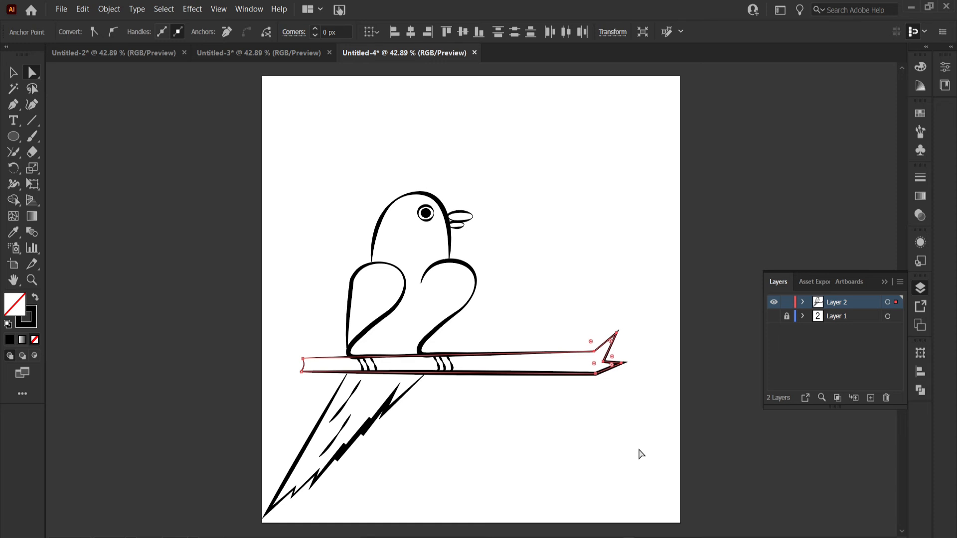
pyautogui.press('Right')
pyautogui.press('Right')
pyautogui.press('Right')
pyautogui.press('Right')
pyautogui.press('Right')
pyautogui.press('Right')
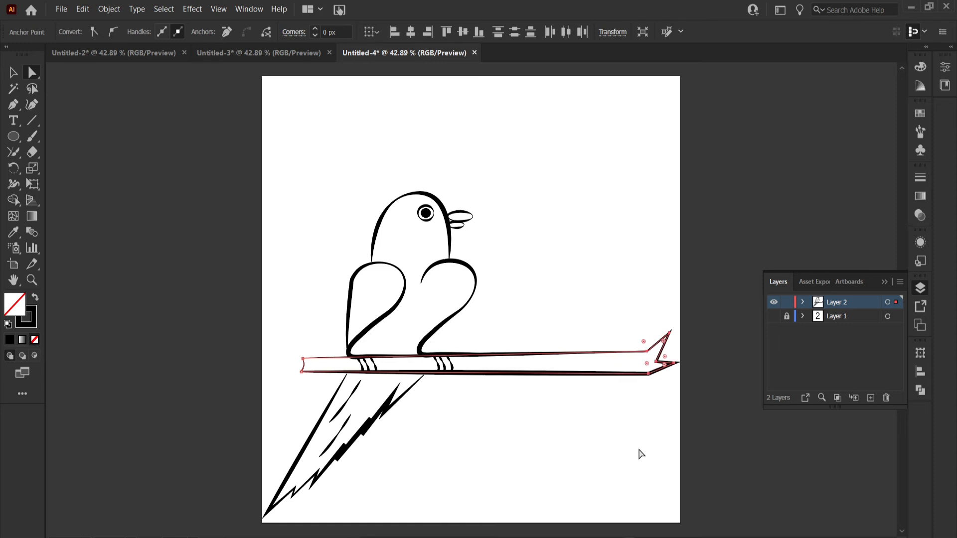
# Duplicate the bird's head and body onto the empty right part of the branch
pyautogui.moveTo(327, 182); pyautogui.dragTo(375, 281)
pyautogui.press('v')
pyautogui.click(178, 288)
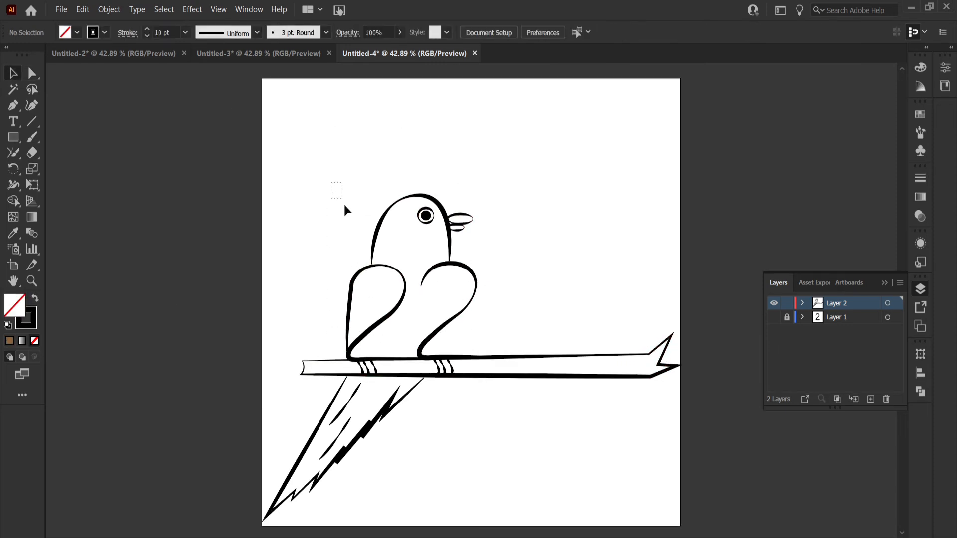
pyautogui.moveTo(345, 206); pyautogui.dragTo(484, 322)
pyautogui.moveTo(451, 264); pyautogui.dragTo(616, 260)
# Mirror the second bird's head and beak to face the first bird, shift it left and tilt it slightly
pyautogui.moveTo(540, 185); pyautogui.dragTo(614, 224)
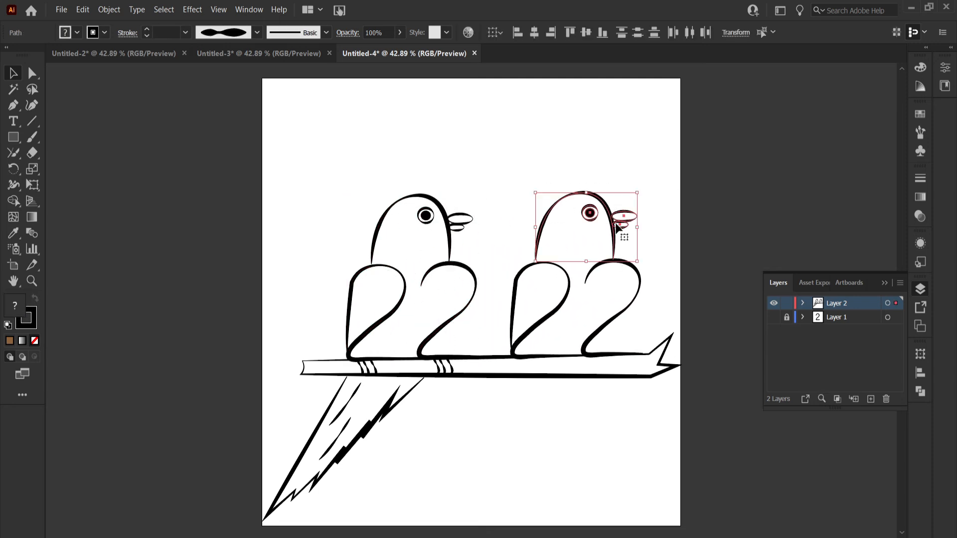
pyautogui.rightClick(611, 212)
pyautogui.moveTo(712, 384)
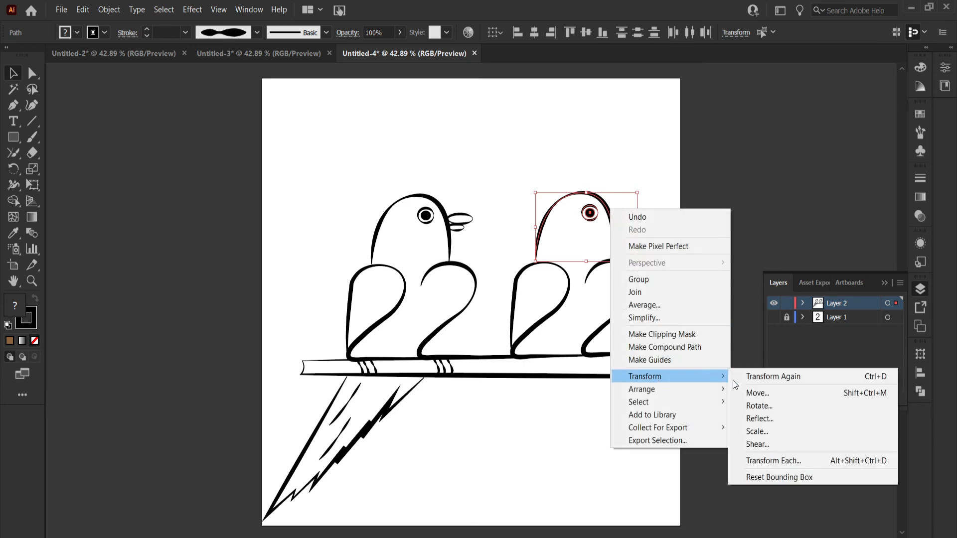
pyautogui.click(762, 419)
pyautogui.click(674, 372)
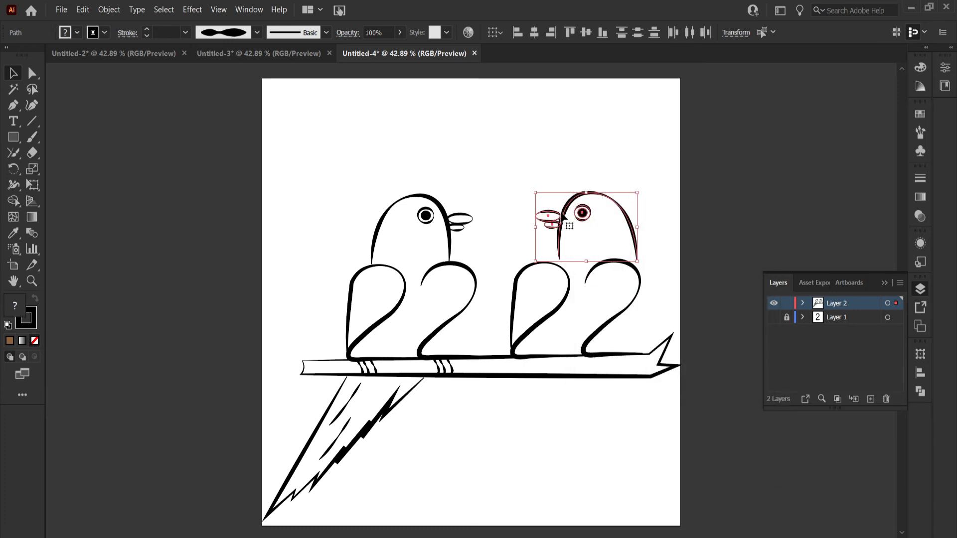
pyautogui.moveTo(623, 211); pyautogui.dragTo(623, 186)
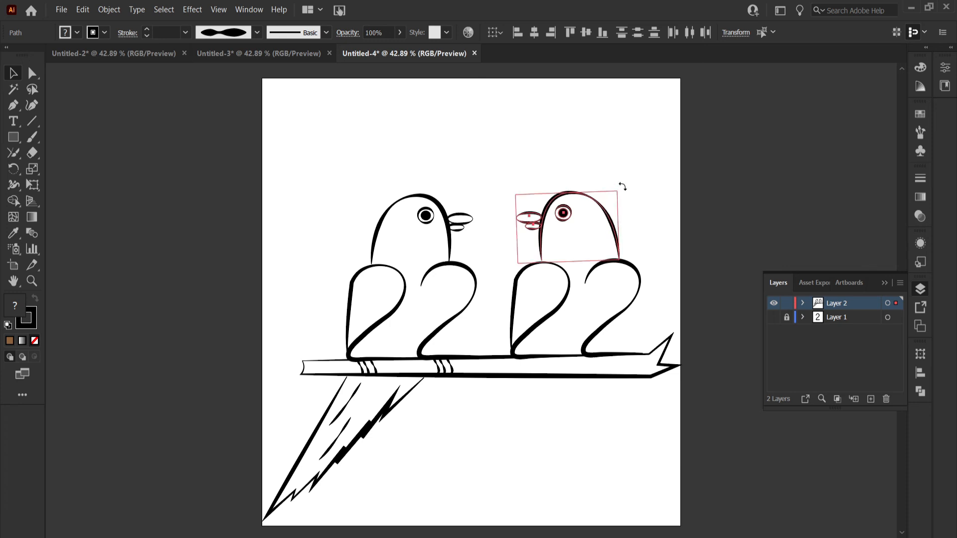
pyautogui.click(634, 178)
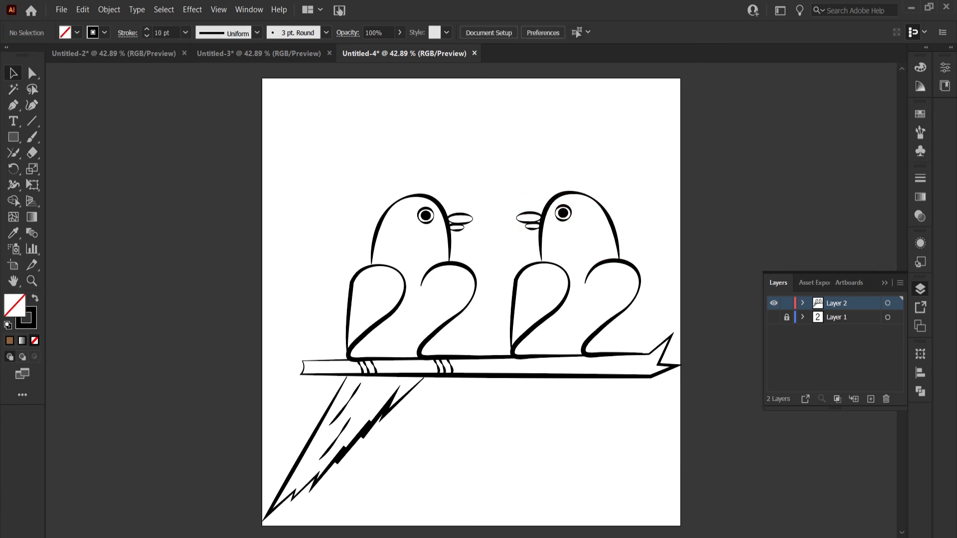
# Duplicate the tail and place the copy below the branch under the second bird
pyautogui.click(342, 453)
pyautogui.moveTo(341, 453); pyautogui.dragTo(511, 453)
pyautogui.click(702, 373)
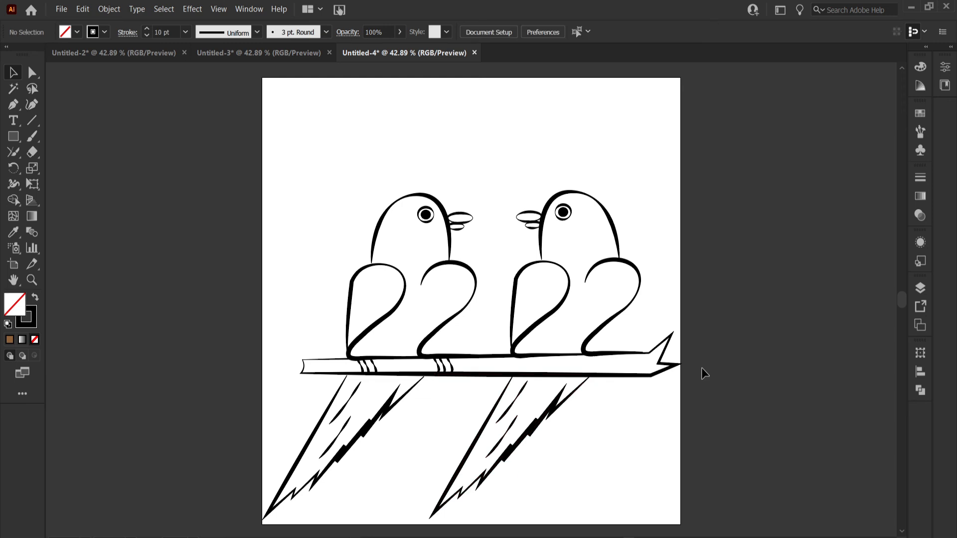
# Add a new layer, and group the whole drawing, scaled down and vertically centred on the artboard
pyautogui.click(920, 287)
pyautogui.click(871, 398)
pyautogui.moveTo(289, 152); pyautogui.dragTo(645, 486)
pyautogui.click(109, 9)
pyautogui.click(117, 66)
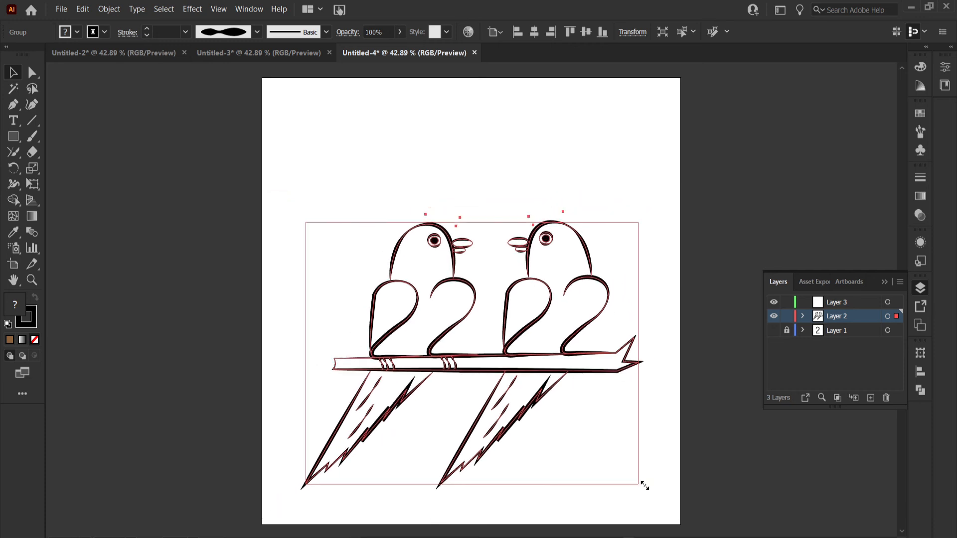
pyautogui.click(585, 32)
pyautogui.hotkey('ctrl', 'shift', 'a')
# Draw a light brown rectangle covering the artboard on Layer 3 and place that layer beneath Layer 2
pyautogui.click(836, 302)
pyautogui.click(14, 136)
pyautogui.moveTo(263, 79); pyautogui.dragTo(679, 525)
pyautogui.click(77, 32)
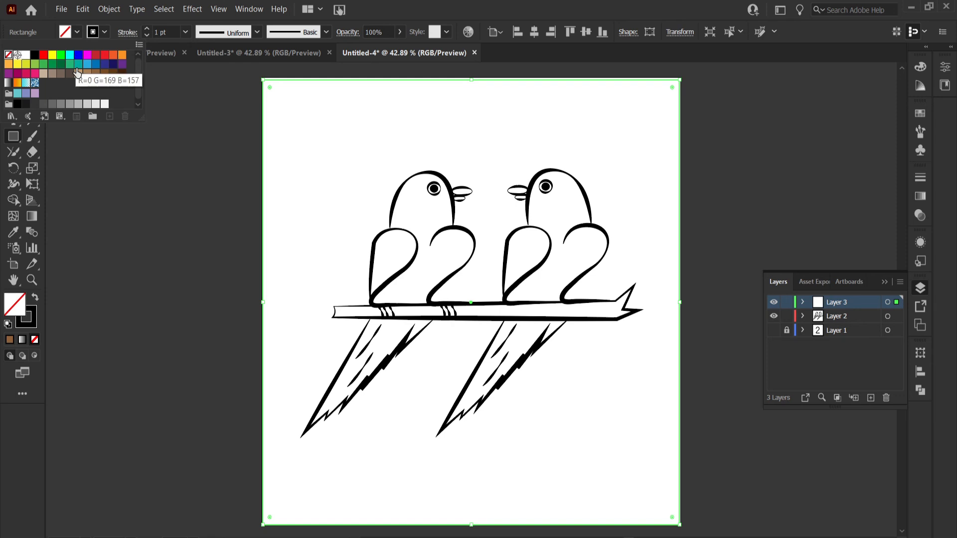
pyautogui.click(78, 74)
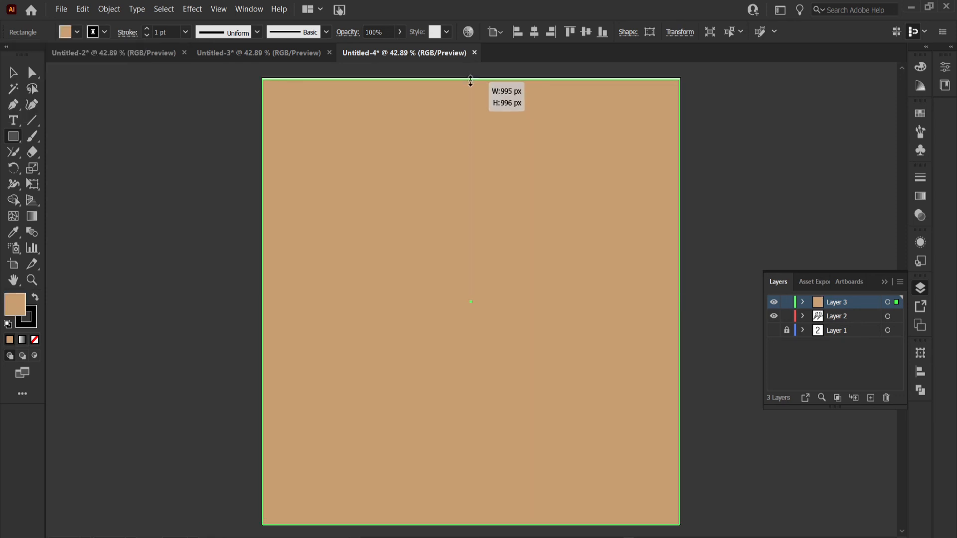
pyautogui.moveTo(851, 319); pyautogui.dragTo(861, 325)
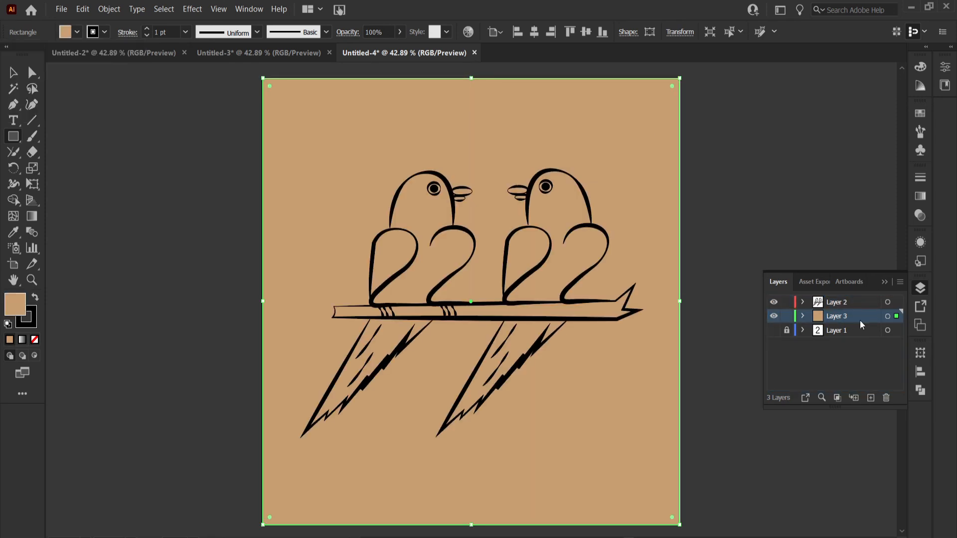
# Apply a Gaussian Blur effect with a radius of 250 pixels to the brown background rectangle
pyautogui.click(200, 9)
pyautogui.moveTo(214, 267)
pyautogui.click(363, 267)
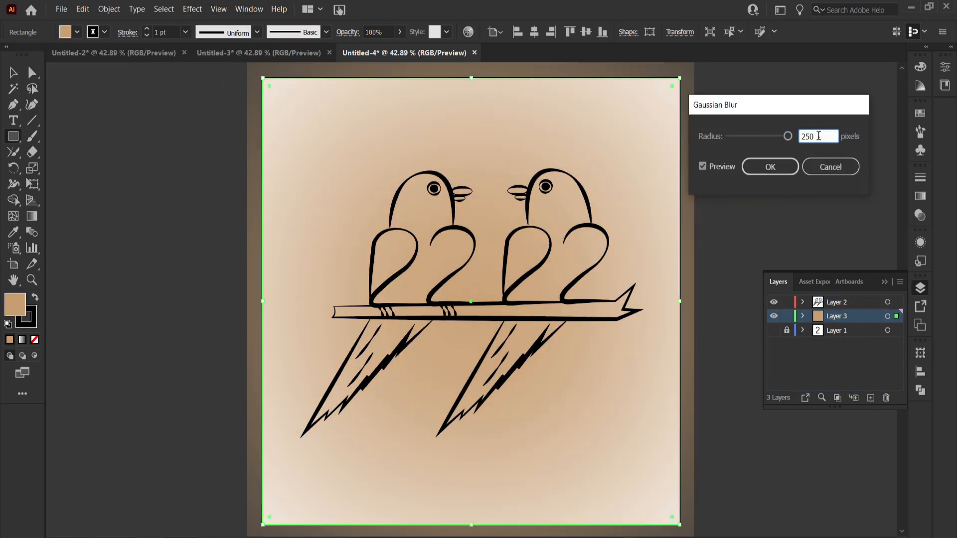